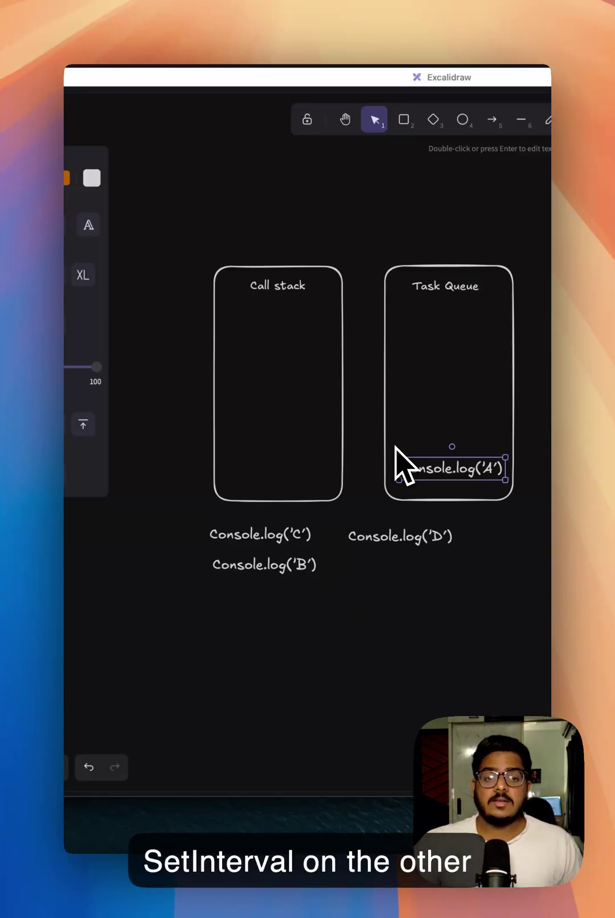
- Stack the D, B and C console.log labels above A in the Task Queue
mouse_move(402, 536)
left_mouse_down()
mouse_move(488, 473)
mouse_move(469, 426)
left_mouse_up()
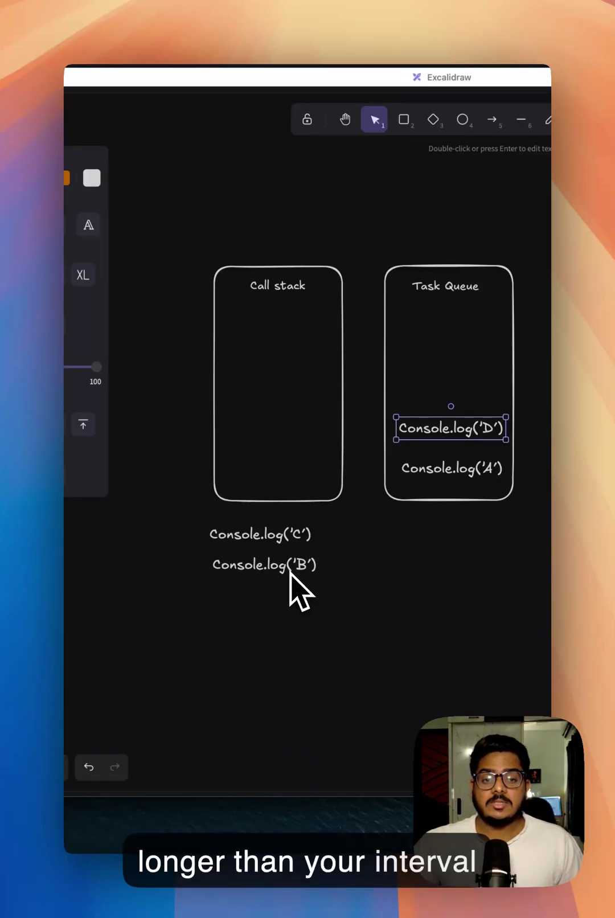
left_click_drag(289, 572, 455, 398)
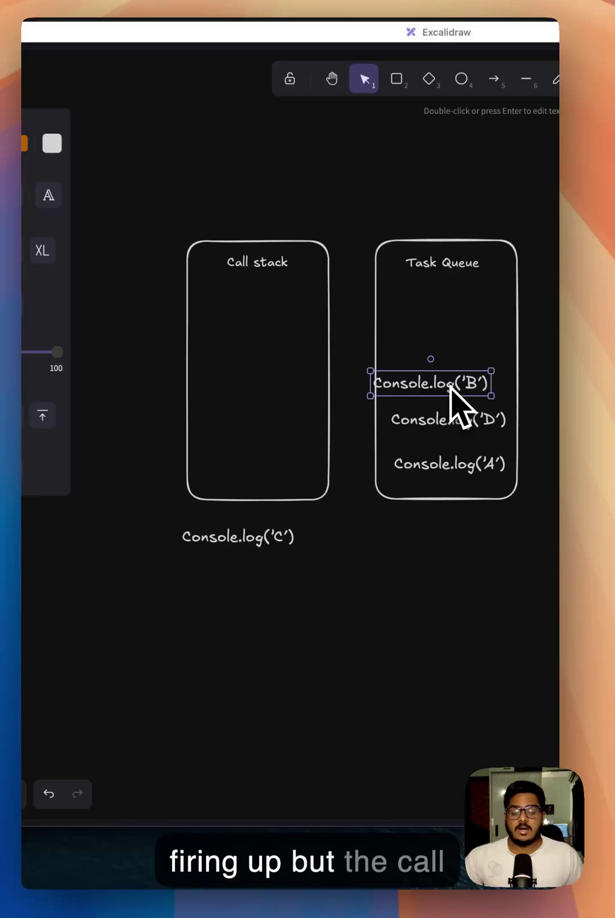
left_click_drag(287, 538, 480, 376)
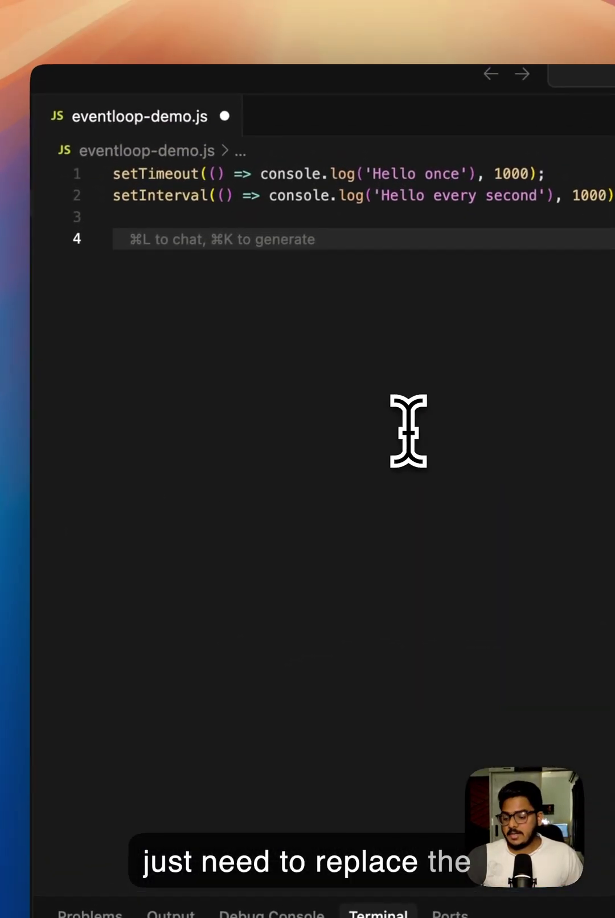
- Insert the suggested doloop function that logs 'do loop' and calls setTimeout with 1000 ms
type("function doloop() {     console.log('do loop');     setTimeout(doloop, 1000); }")
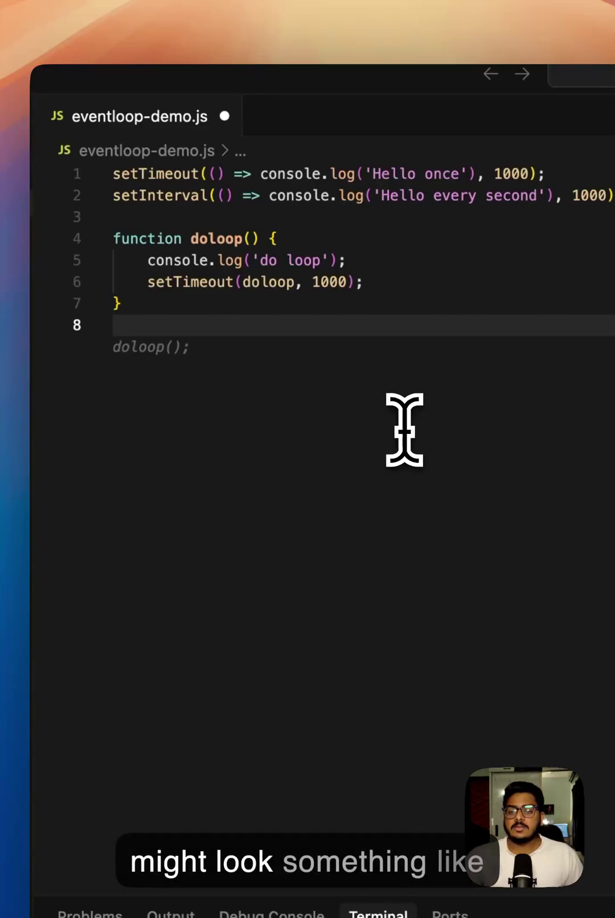